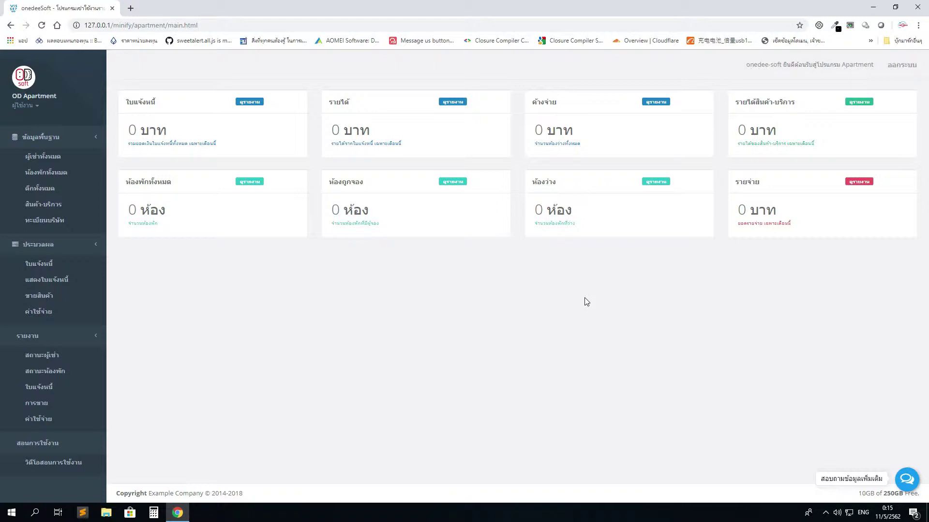
- Add building A with the note ตึกหน้า to the building register and save it
left_click(71, 144)
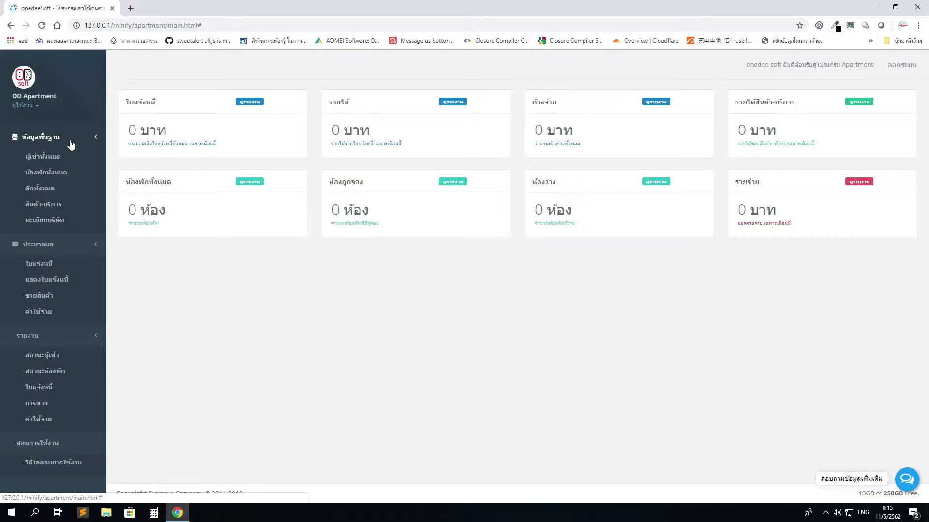
left_click(45, 190)
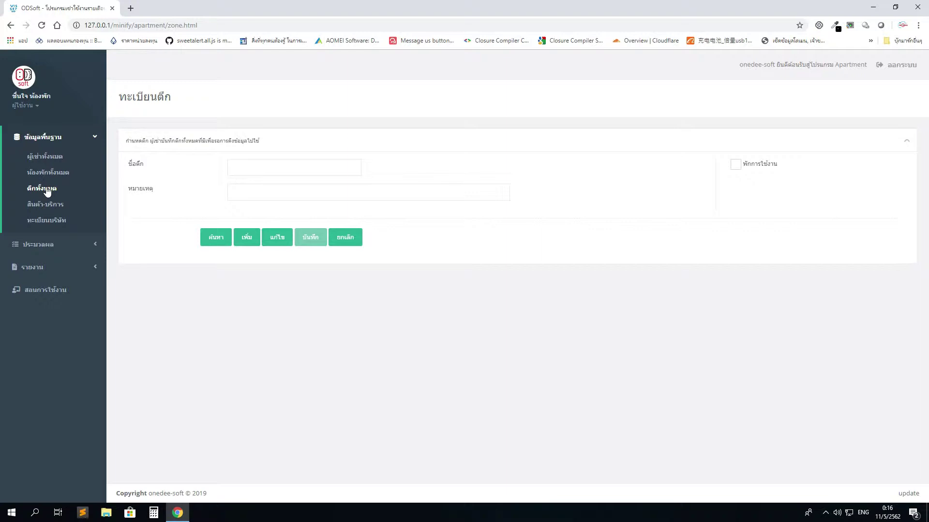
left_click(247, 238)
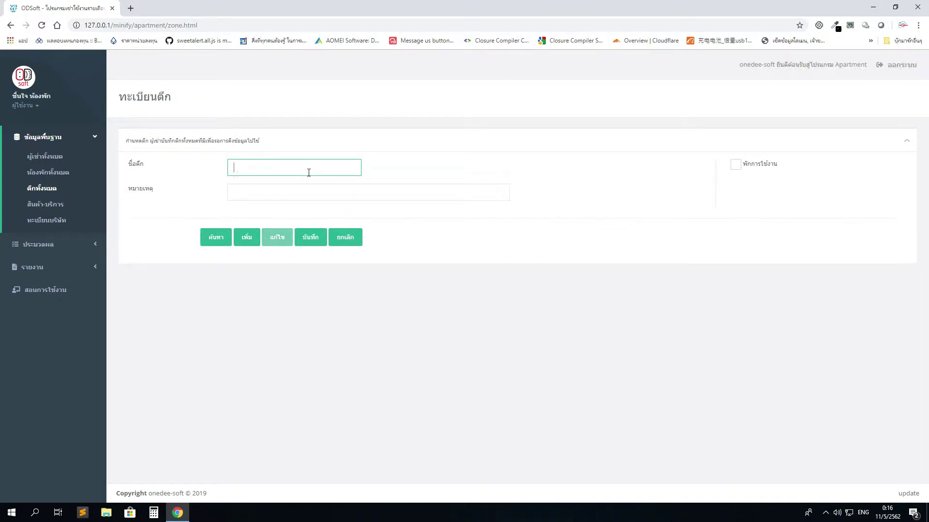
type("A")
key("Tab")
key("grave")
type("ต")
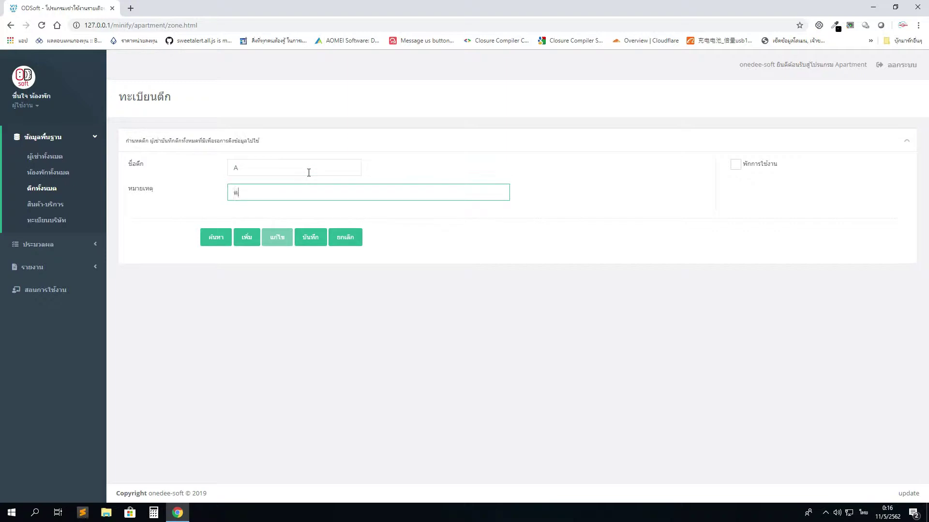
type("ึกหน้า")
left_click(314, 244)
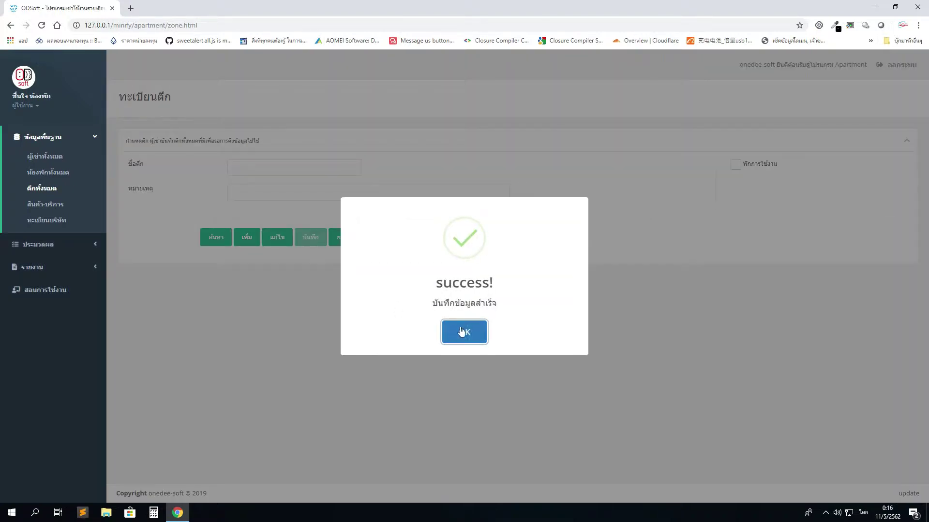
left_click(463, 331)
- Add building B with the note ตึกข้าง to the building register and save it
left_click(247, 236)
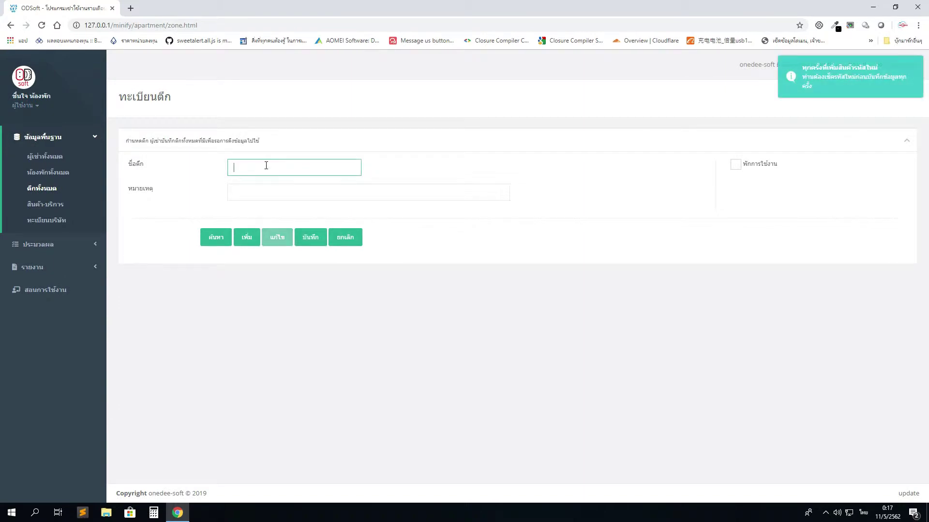
key("grave")
type("B")
key("Tab")
type("9")
key("BackSpace")
key("grave")
type("ตึกข้าง")
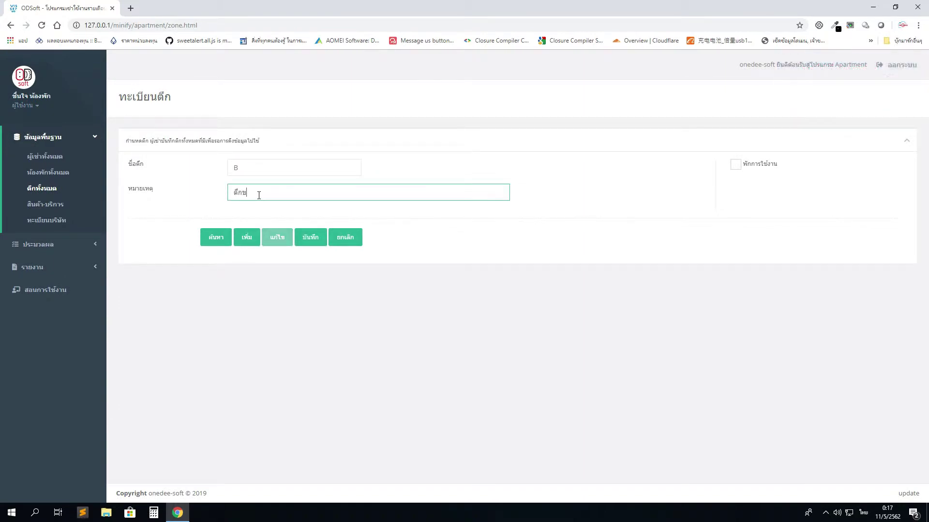
left_click(310, 236)
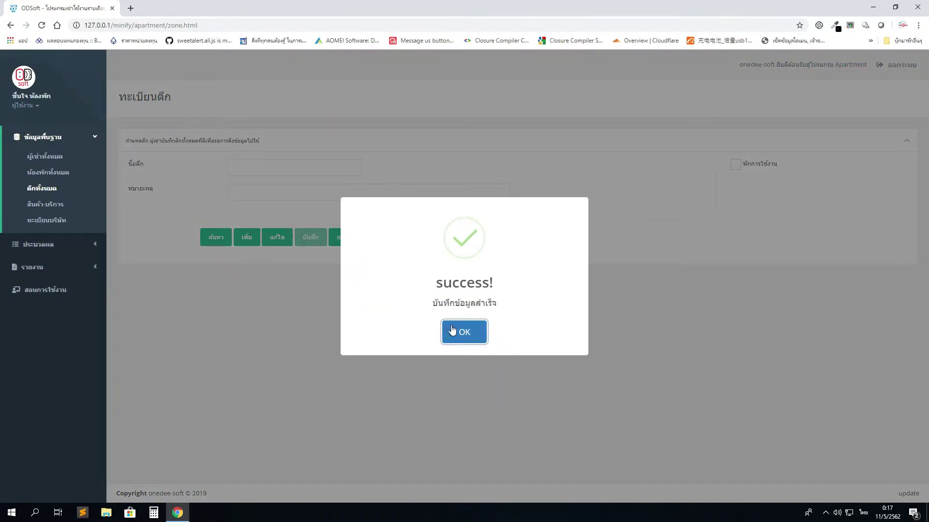
left_click(463, 331)
- Add building C with the note ตึกใหม่ to the building register and save it
left_click(249, 237)
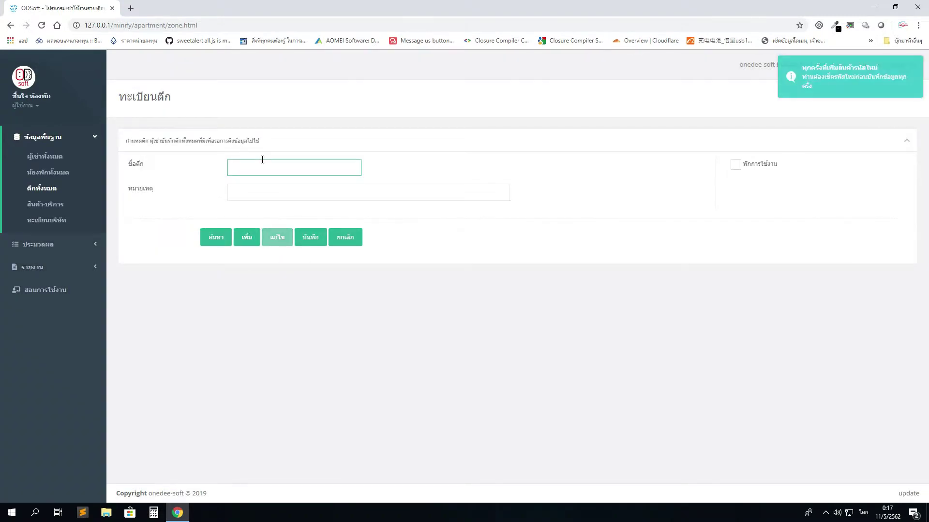
key("grave")
type("C")
key("grave")
key("Tab")
type("ตึกใหม่")
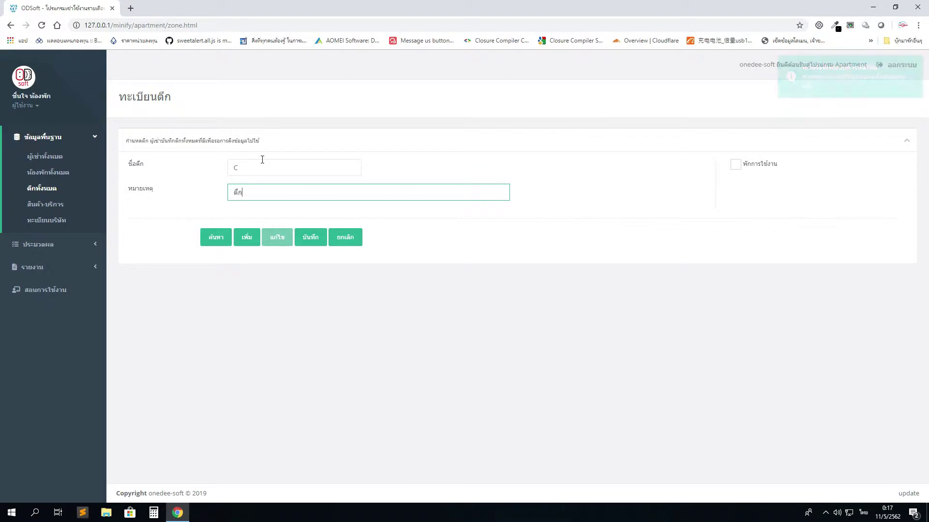
left_click(313, 238)
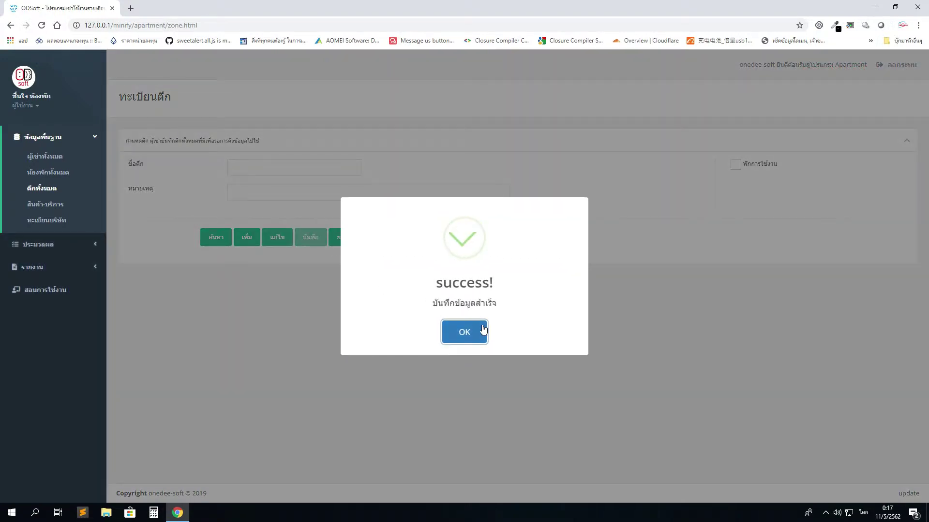
left_click(477, 328)
- Add building E with the note ตึกใหม่ to the building register and save it
left_click(245, 236)
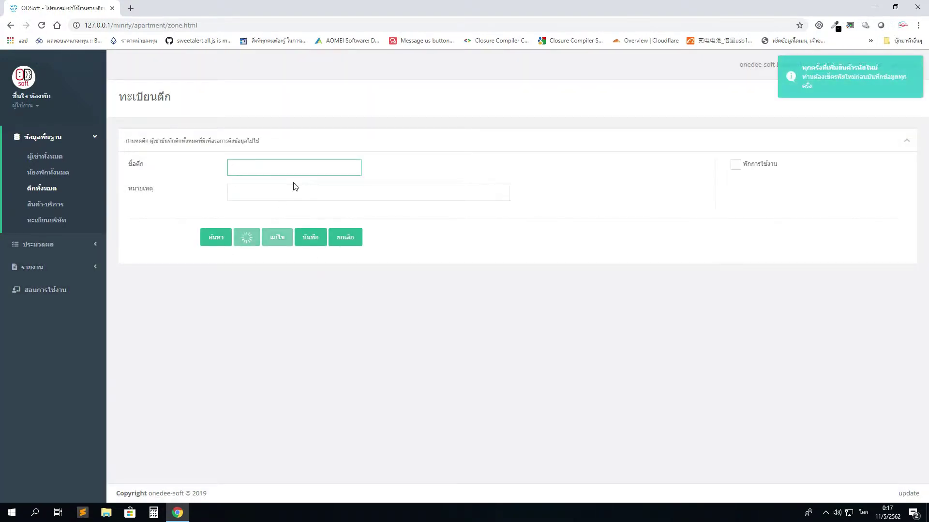
type("E")
left_click(300, 194)
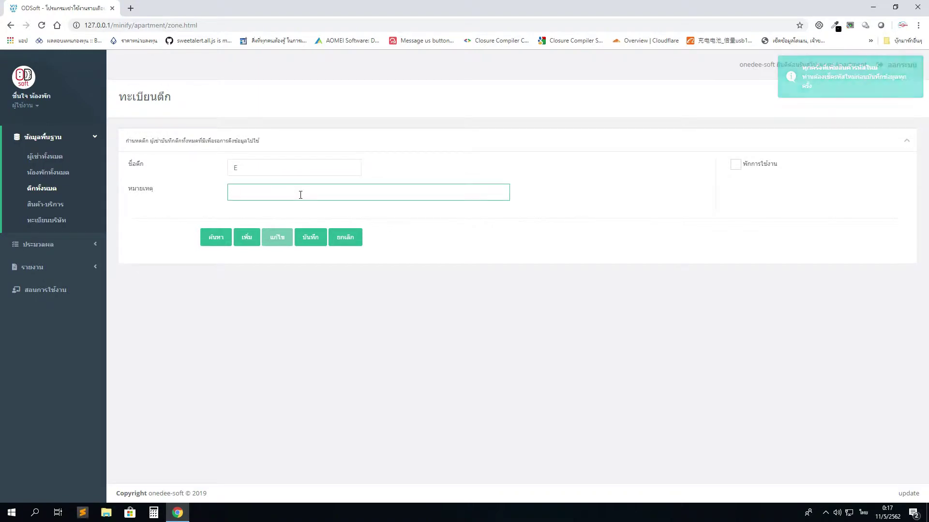
type("ตึกใหม่")
left_click(318, 235)
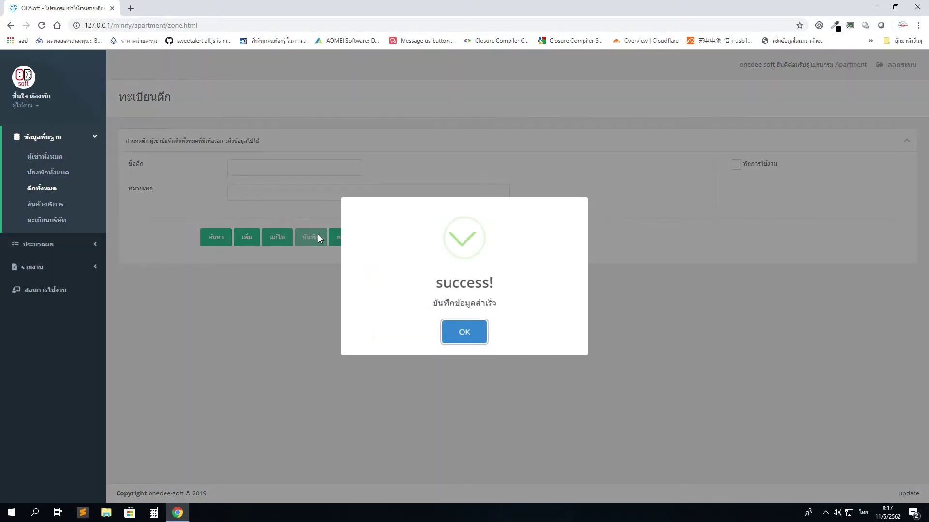
left_click(464, 323)
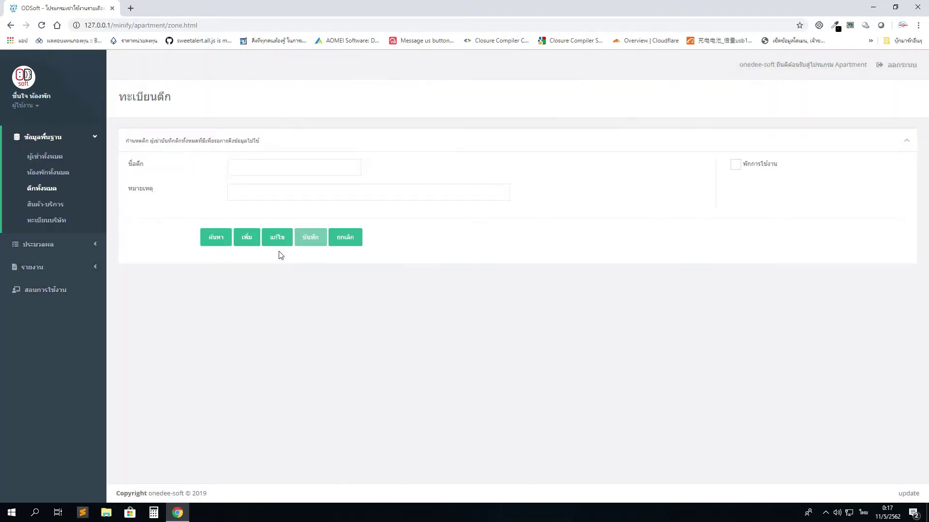
- Look up the registered buildings and load the record of building A
left_click(219, 238)
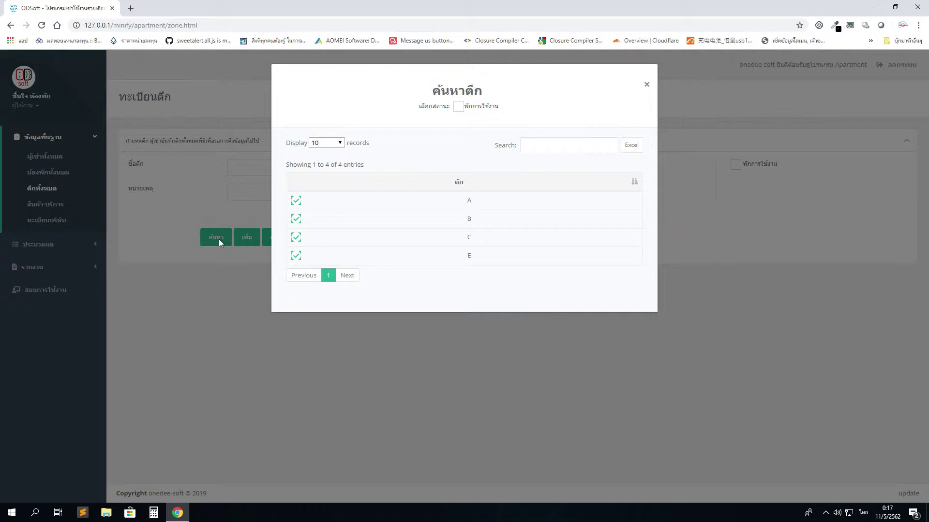
left_click(296, 200)
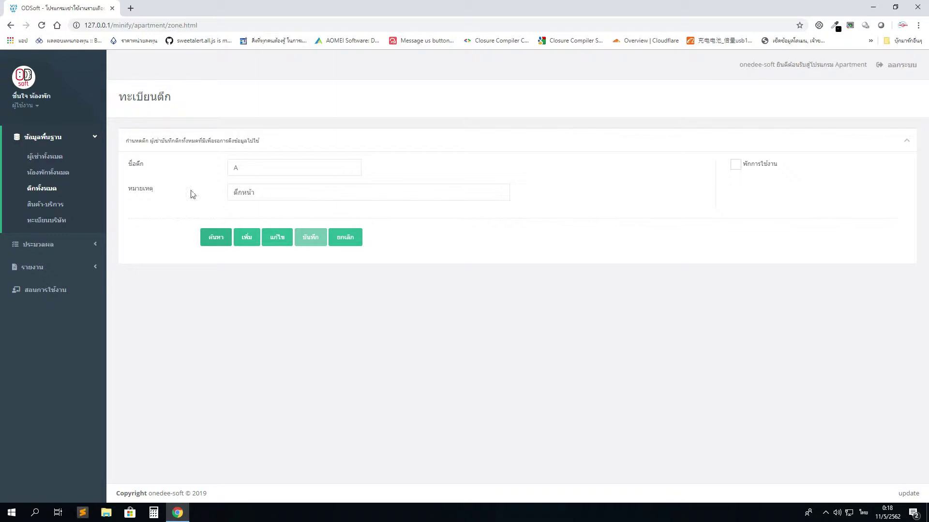
- Start a new record in the room register with room number A101 and check whether that number can be used
left_click(55, 175)
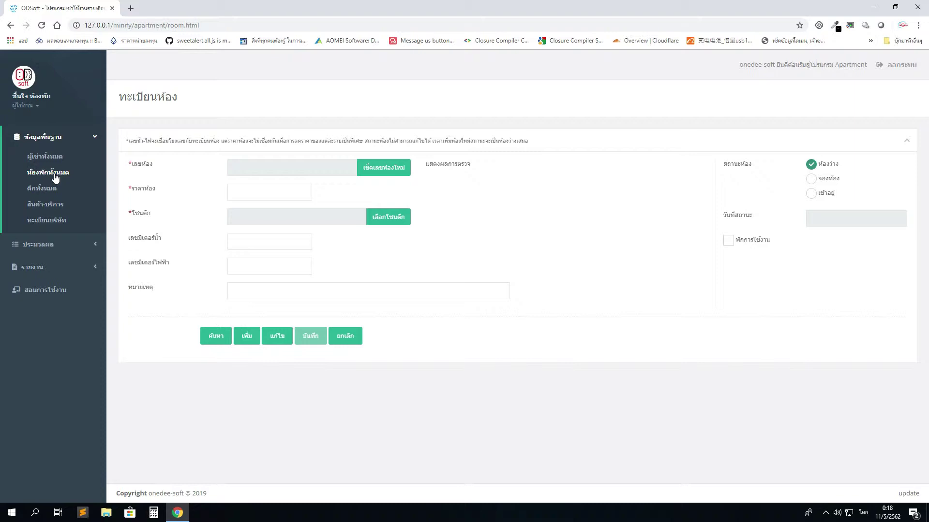
left_click(245, 340)
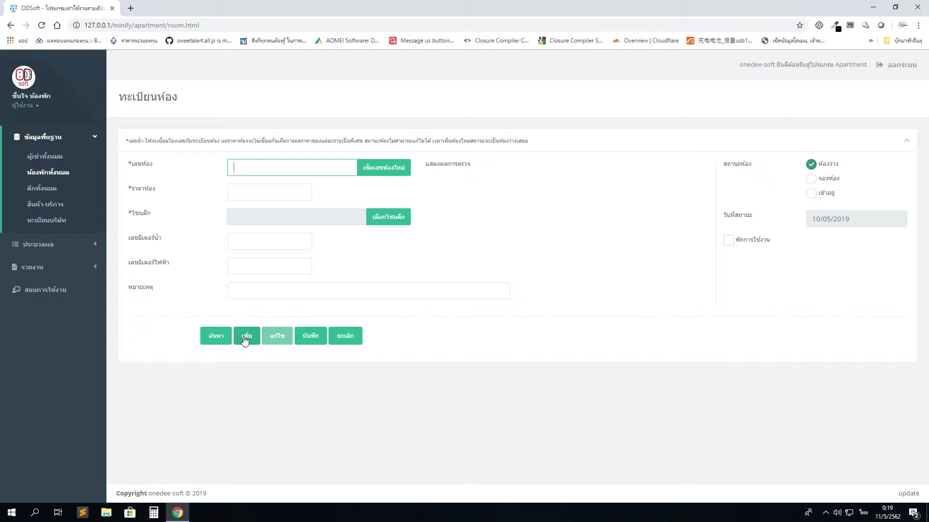
key("grave")
type("A101")
left_click(383, 175)
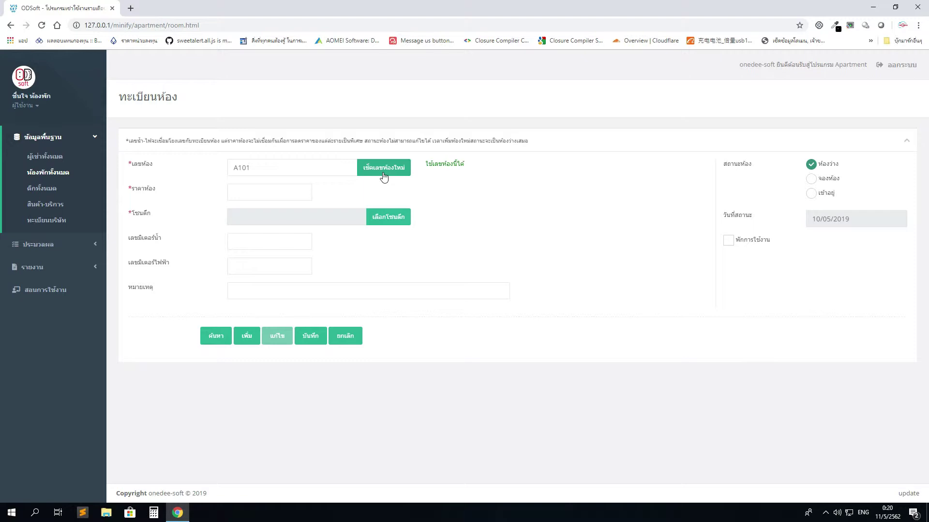
- Set the new room's price to 3000 and assign it to building zone A
left_click(280, 197)
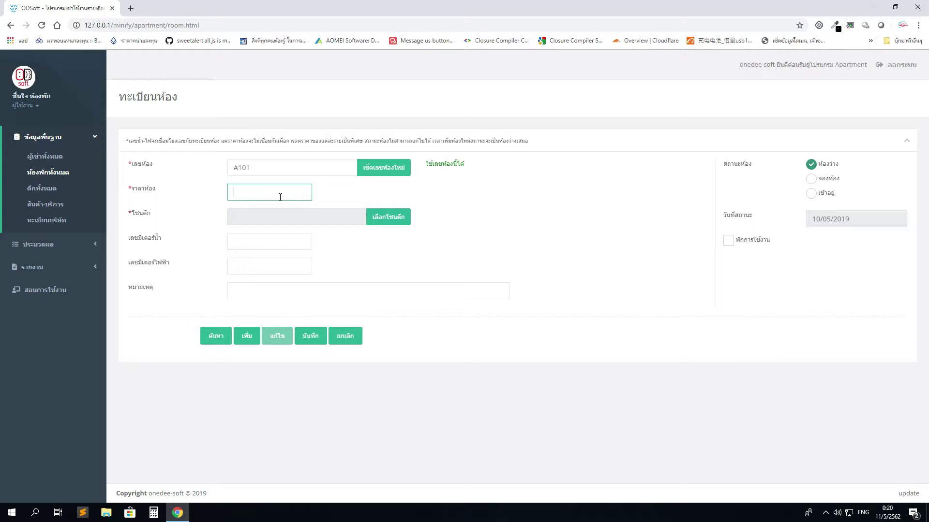
type("3000")
left_click(391, 218)
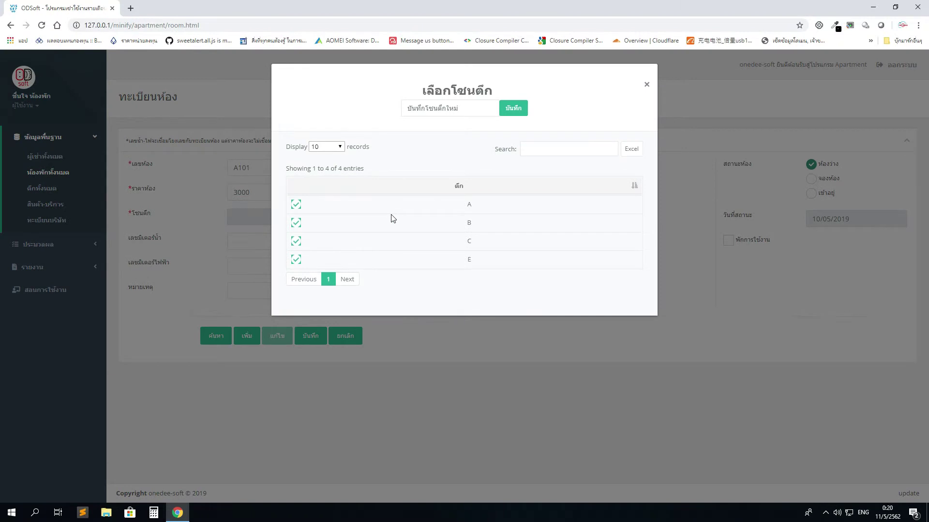
left_click(296, 205)
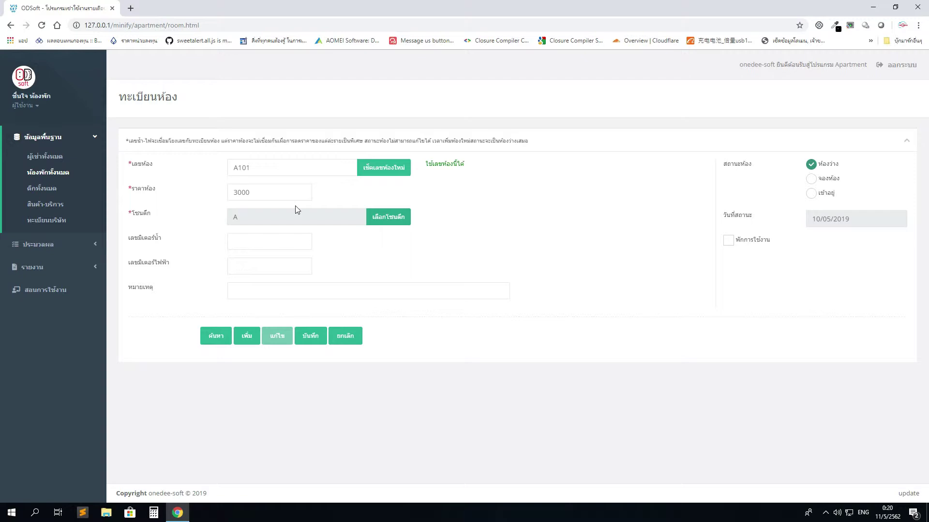
- Enter water meter number 1, electricity meter number 2 and the note ทำความสะอาดเรียบร้อย for the room, and save the record
left_click(258, 243)
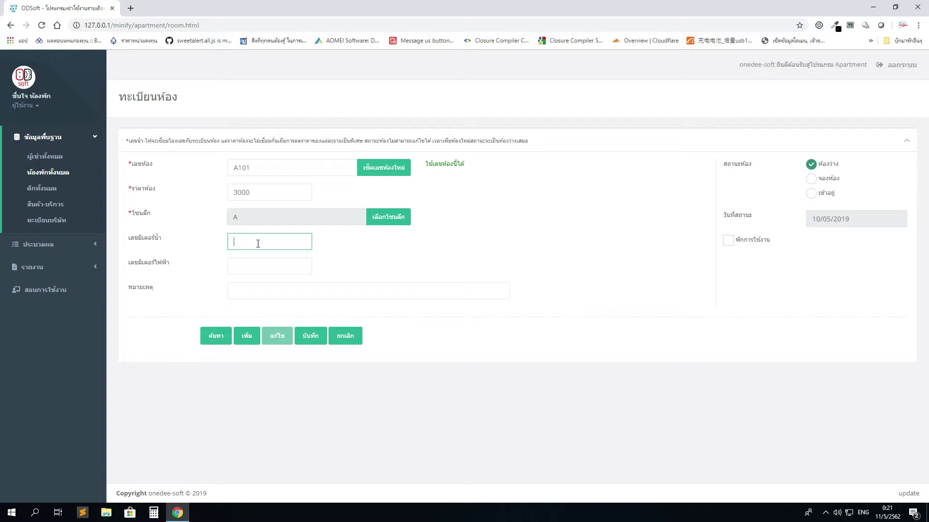
type("1")
type("2")
left_click(255, 288)
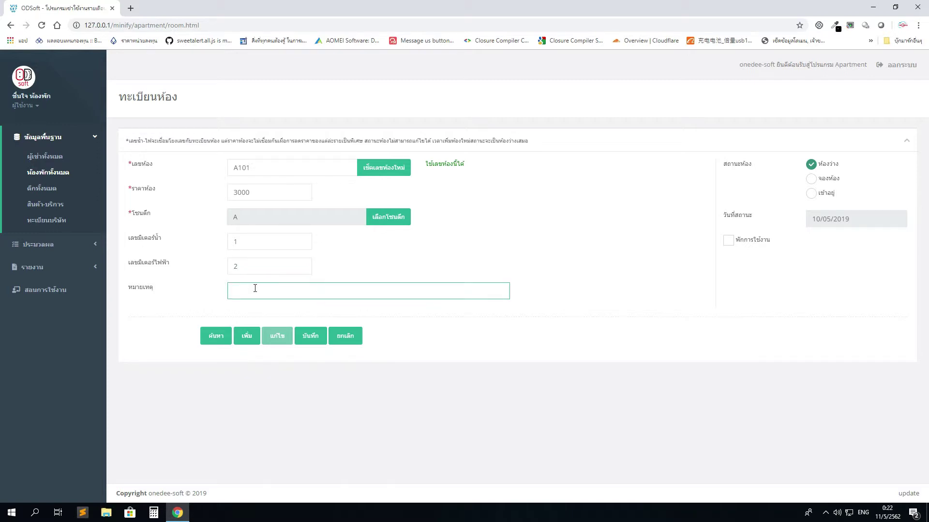
type("m")
key("BackSpace")
key("grave")
type("ทำความสะอาดเรียบร้อย")
left_click(311, 335)
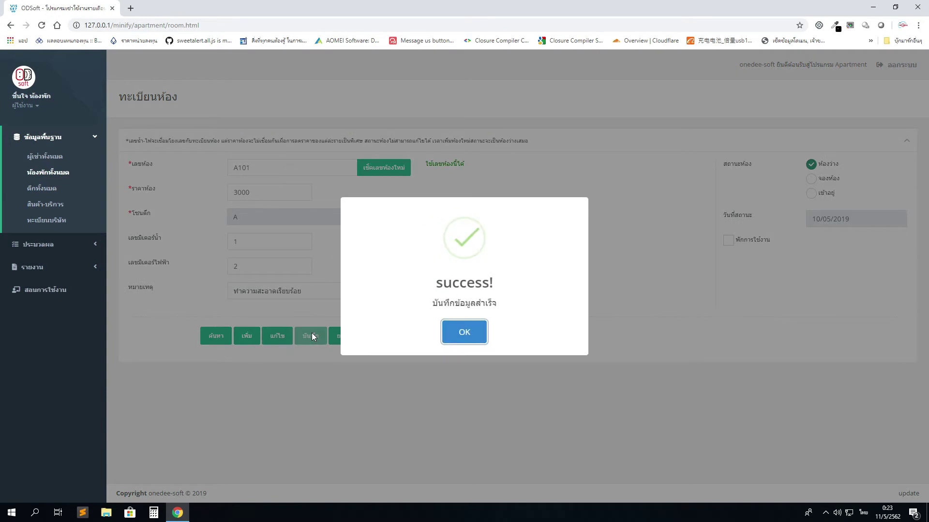
left_click(468, 332)
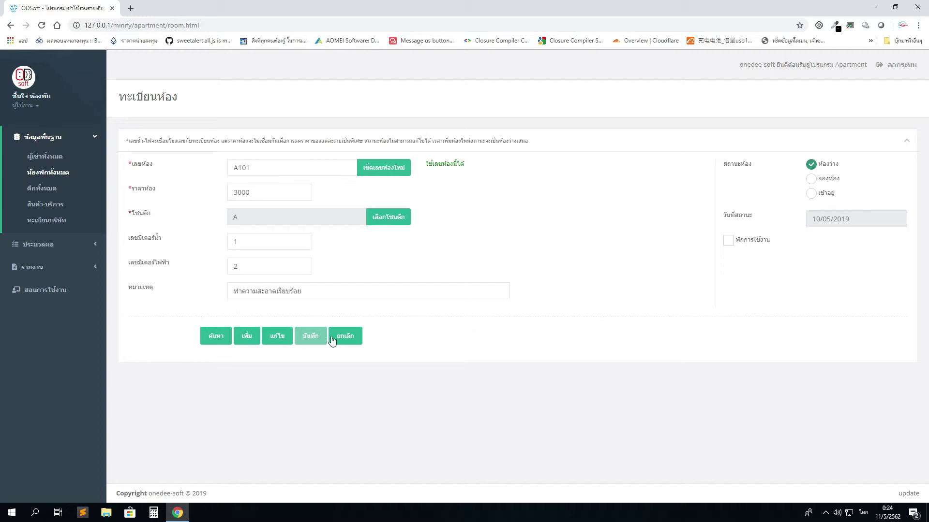
- Look up the registered rooms and search the list for "a" and for "2", clearing each search term
left_click(217, 338)
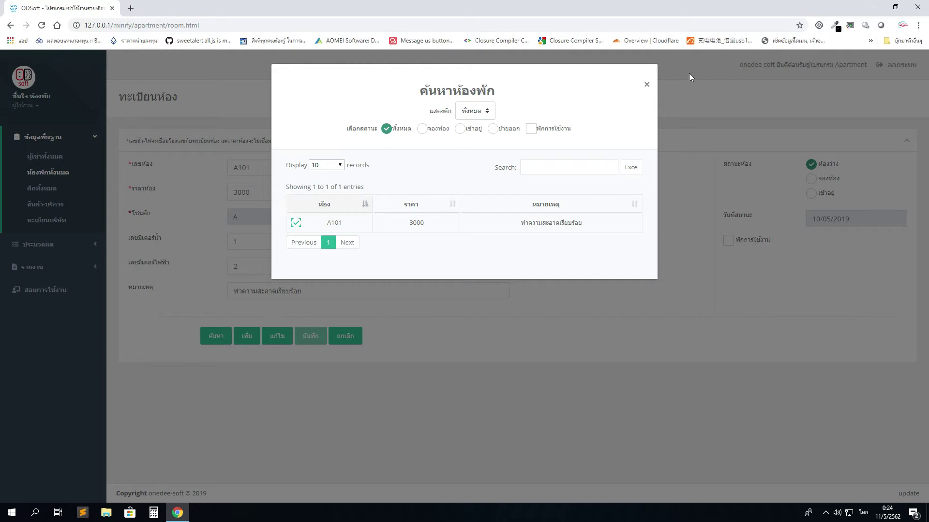
left_click(647, 85)
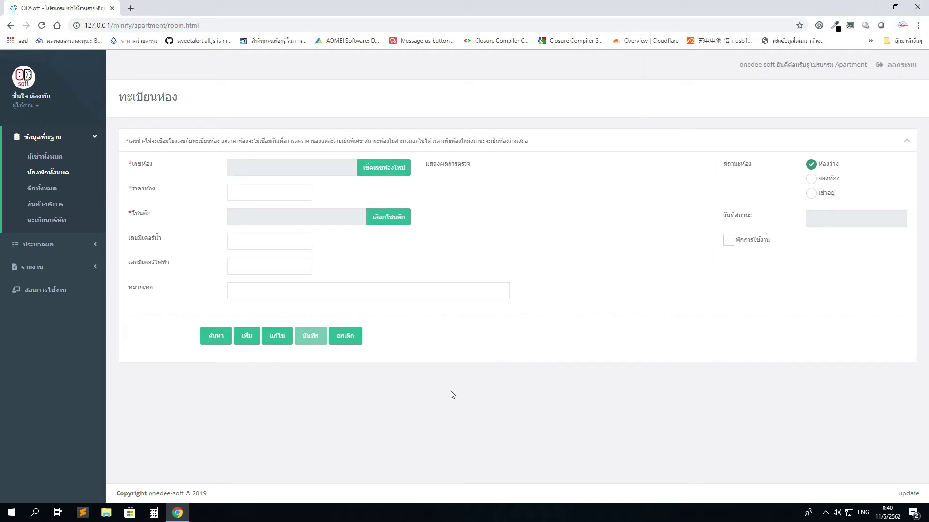
left_click(212, 339)
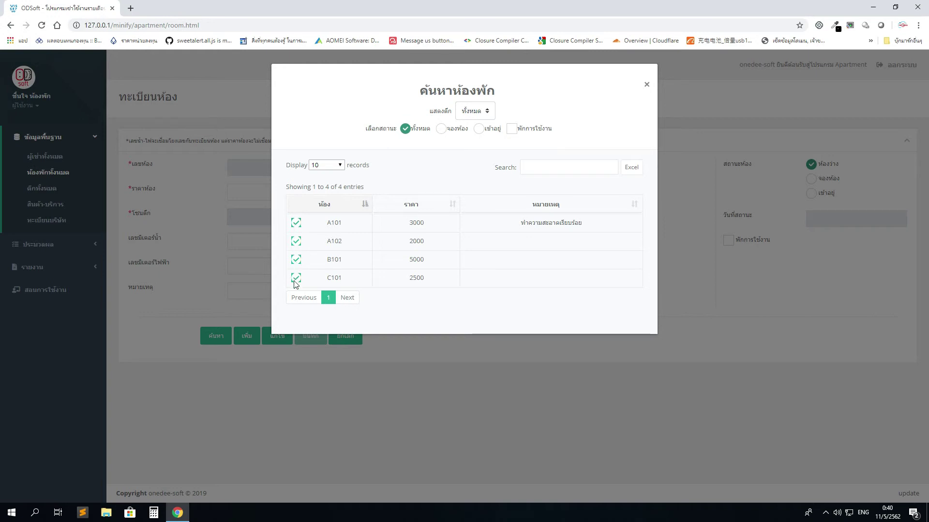
left_click(559, 169)
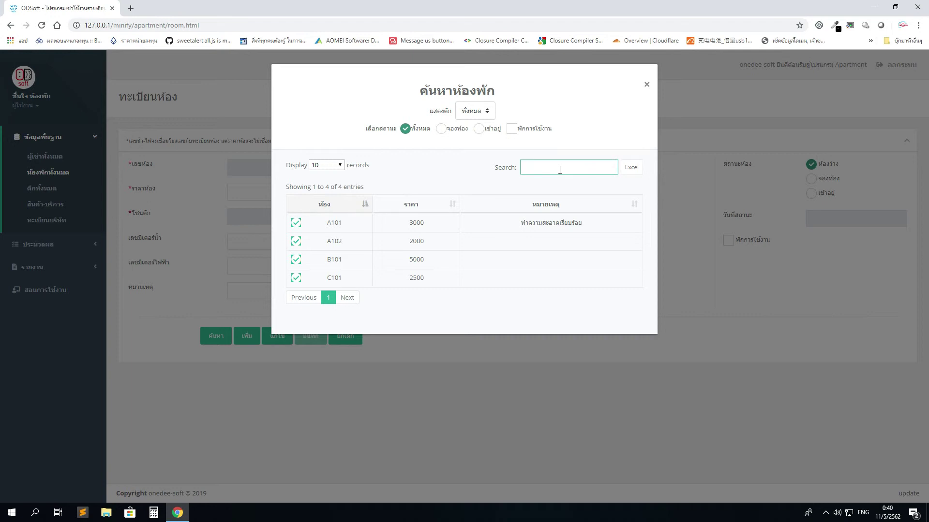
type("a")
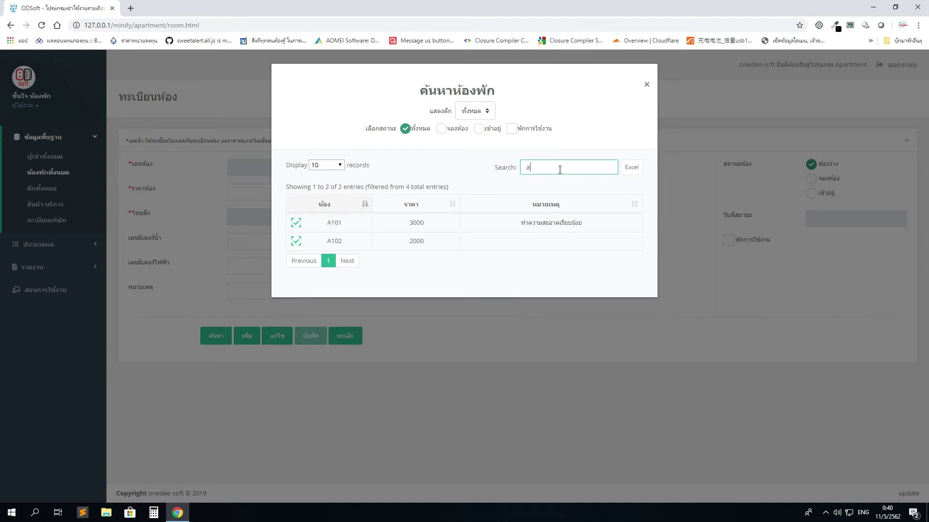
key("BackSpace")
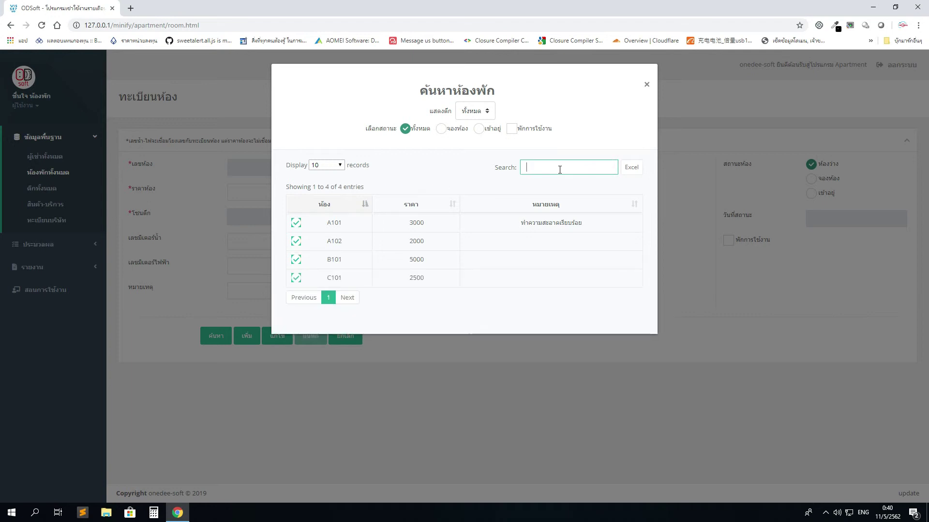
type("2")
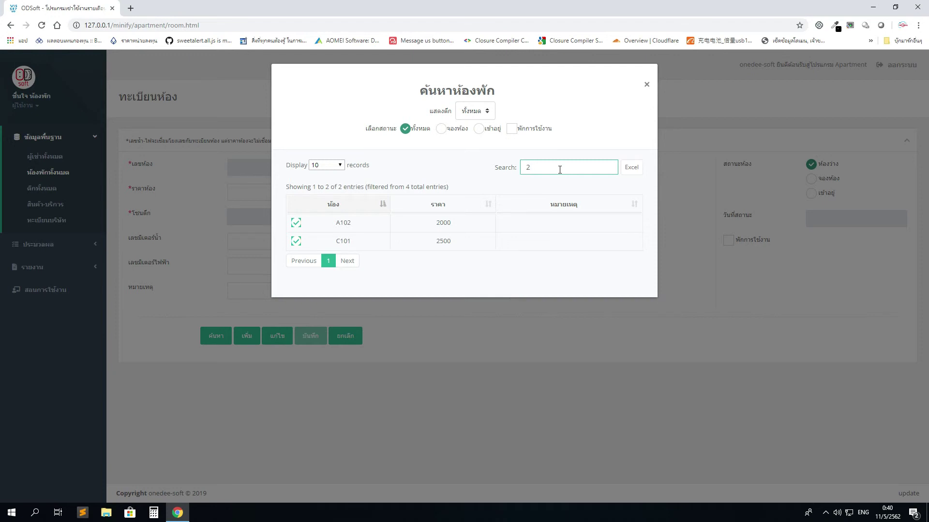
key("BackSpace")
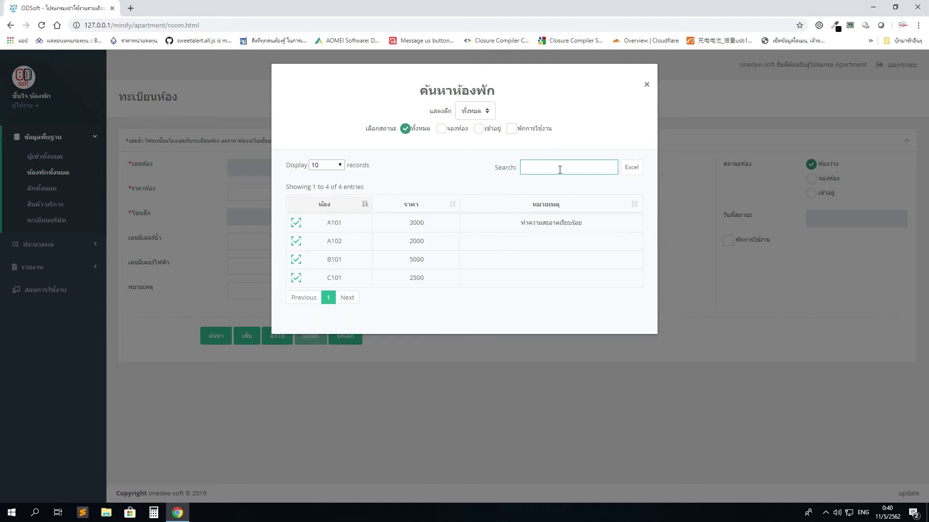
- Search the room list for the Thai letter "ค" and clear the search term
type("8")
key("BackSpace")
key("alt+shift")
type("ค")
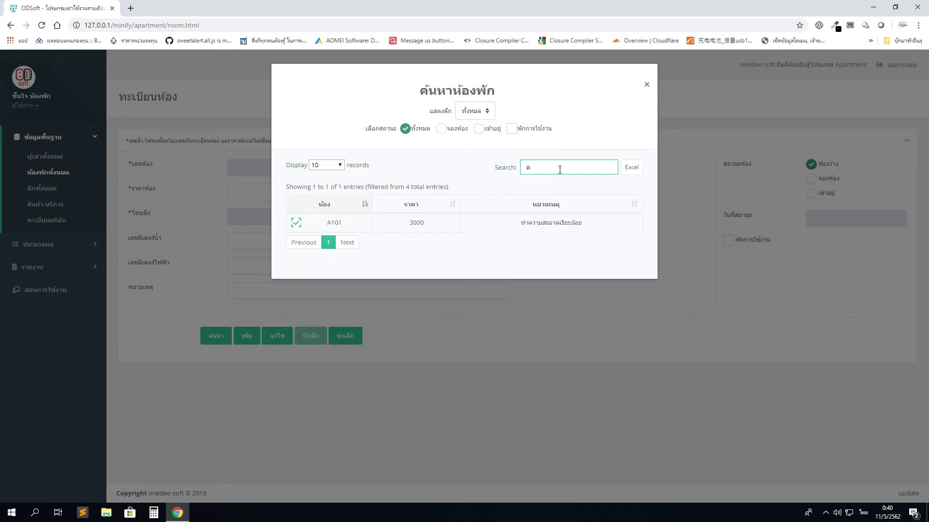
key("BackSpace")
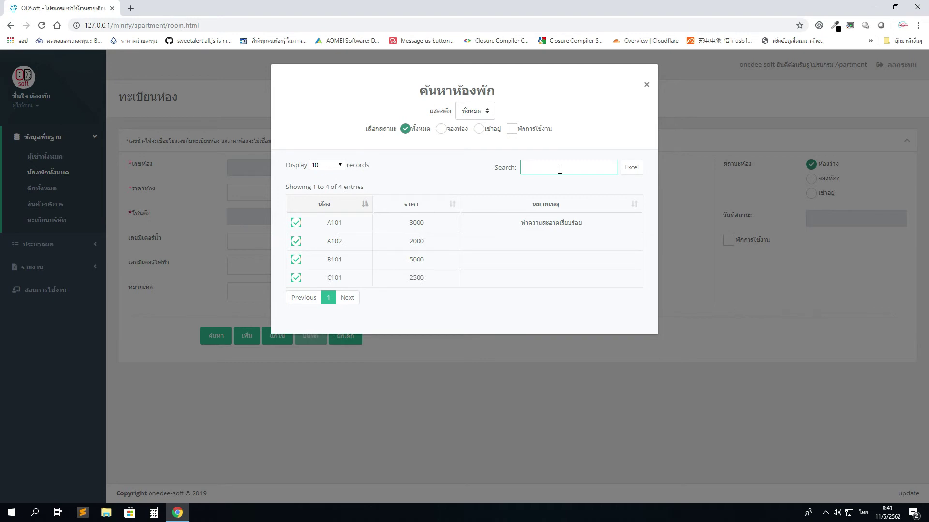
- Filter the room list by building A, B and C in turn, and return it to ทั้งหมด (all buildings)
left_click(492, 112)
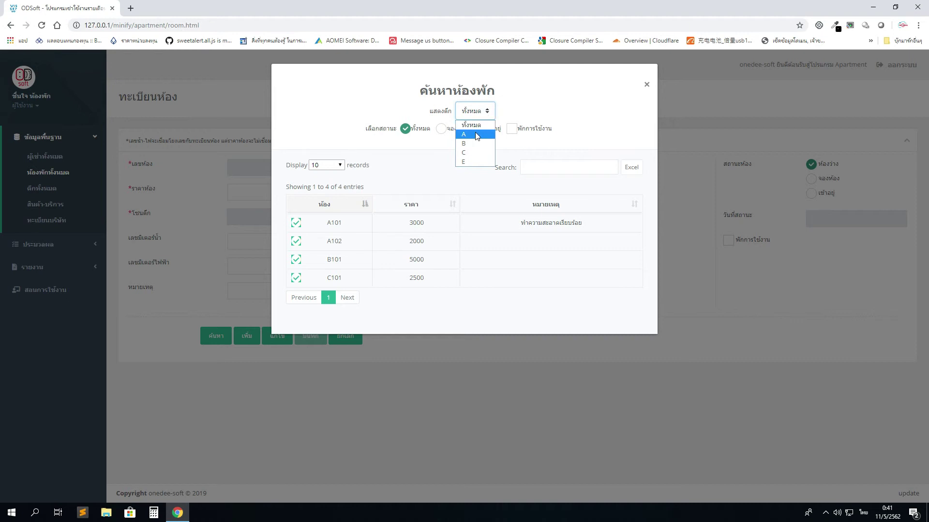
left_click(476, 135)
left_click(485, 112)
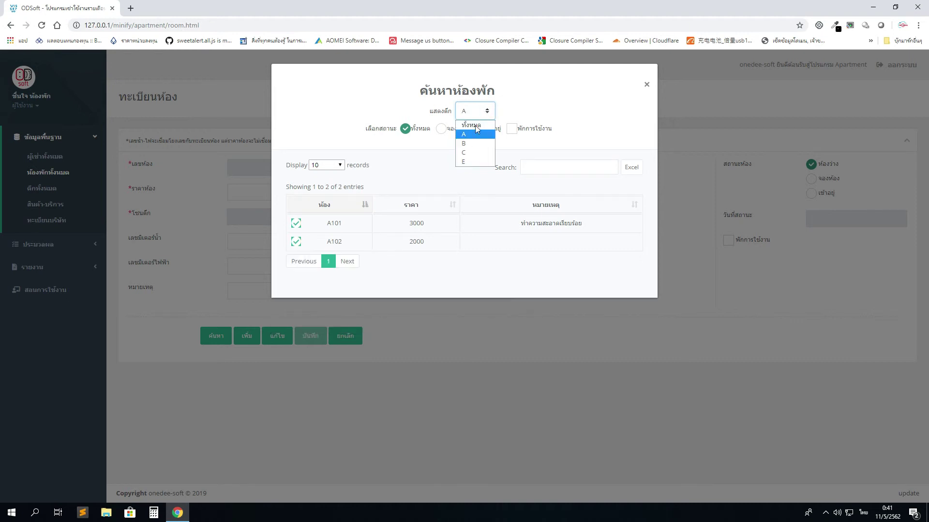
left_click(468, 144)
left_click(483, 114)
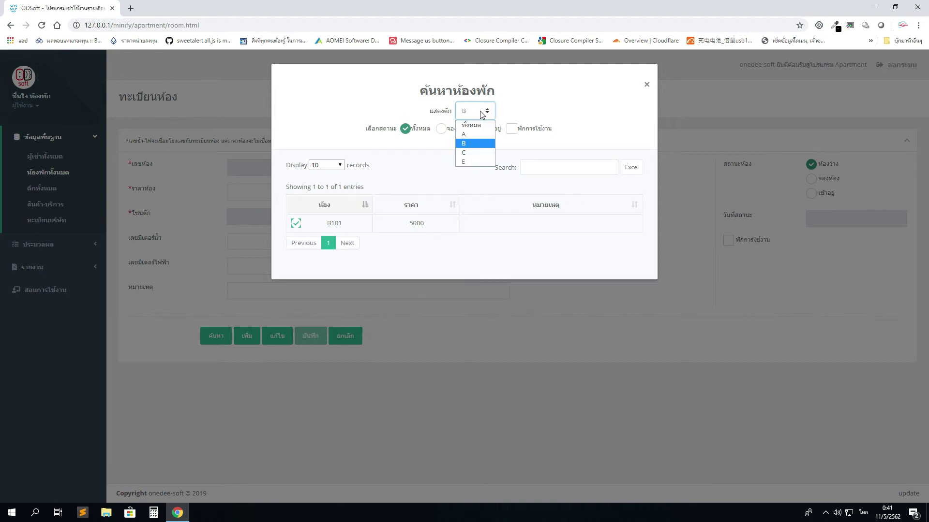
left_click(469, 152)
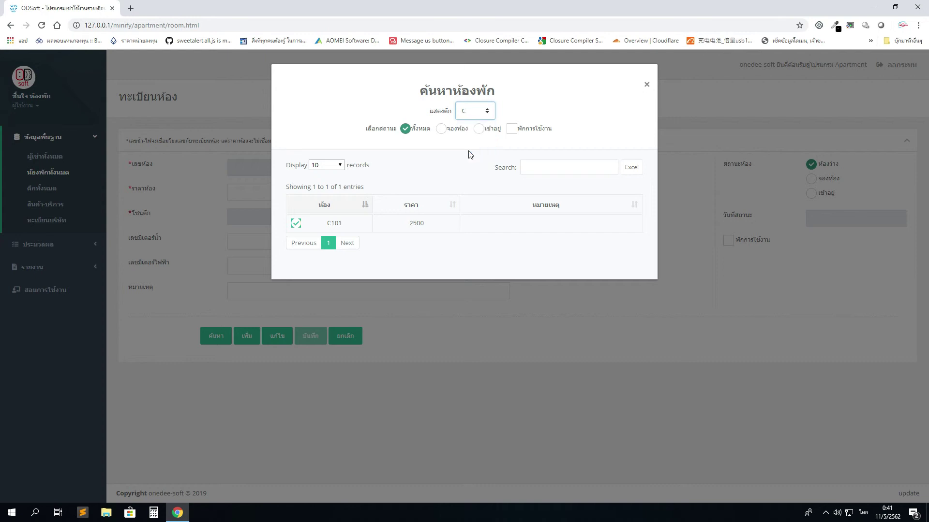
left_click(478, 114)
left_click(470, 124)
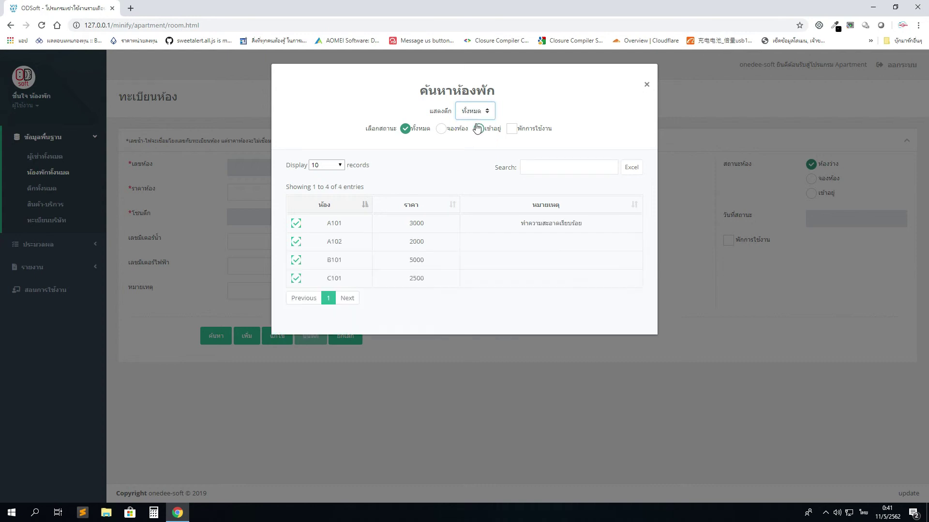
- Filter the room list by the statuses จองห้อง, เข้าอยู่ and พักการใช้งาน, and return it to ทั้งหมด
left_click(440, 129)
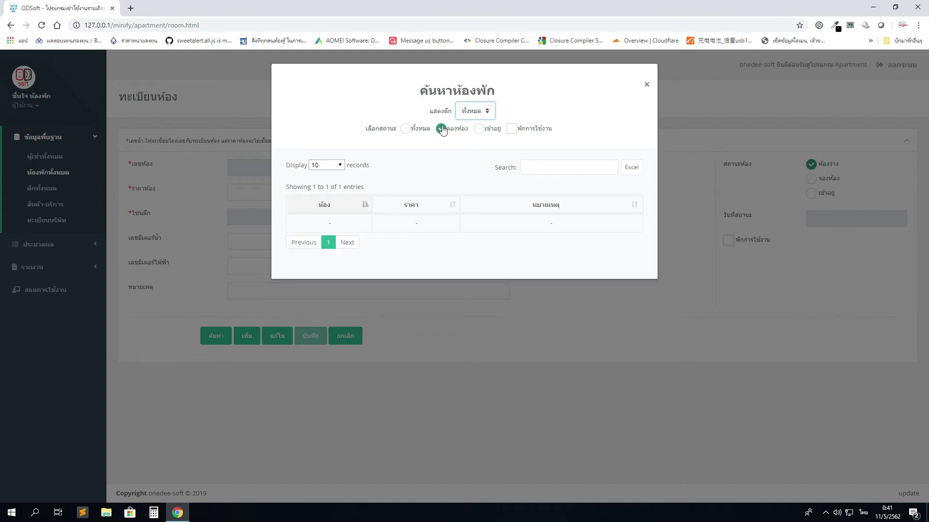
left_click(478, 129)
left_click(514, 129)
left_click(514, 129)
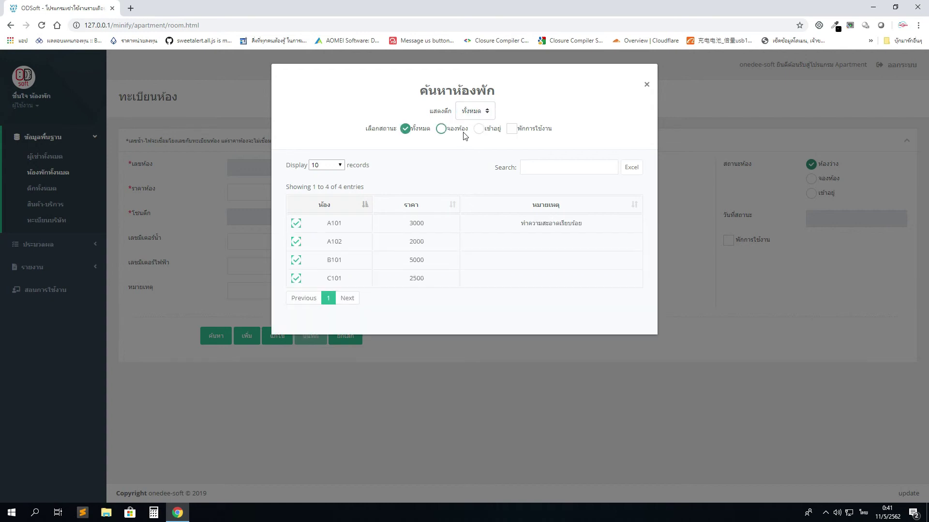
left_click(460, 130)
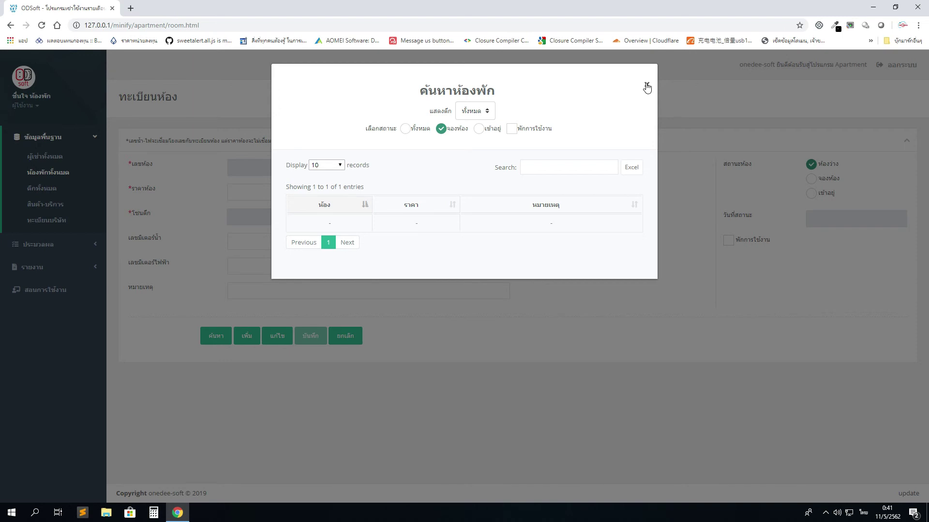
left_click(409, 130)
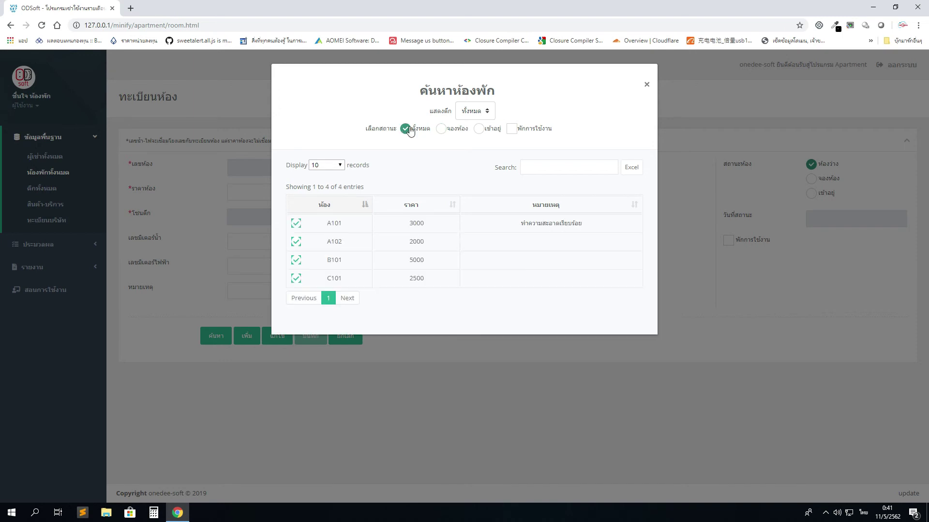
- Load room B101 from the list, set its room status to จองห้อง, and save the edited record
left_click(296, 261)
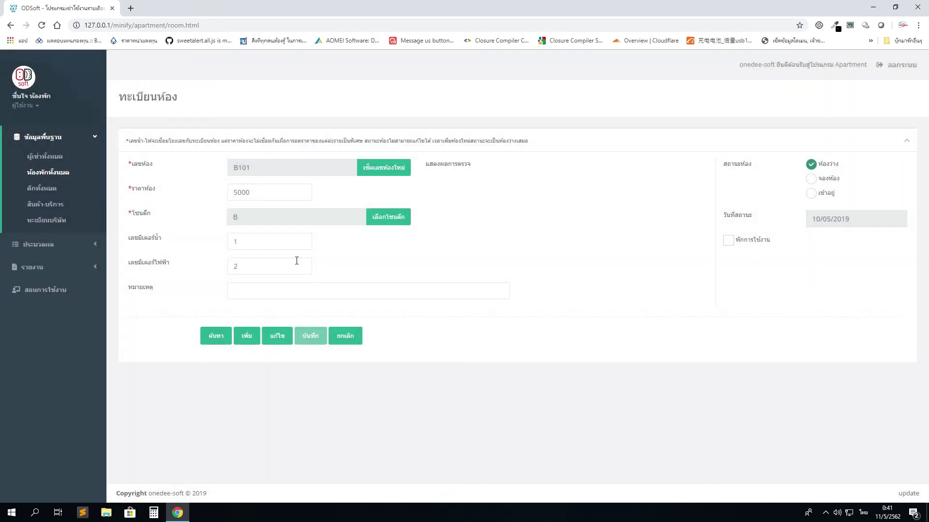
left_click(825, 182)
left_click(279, 335)
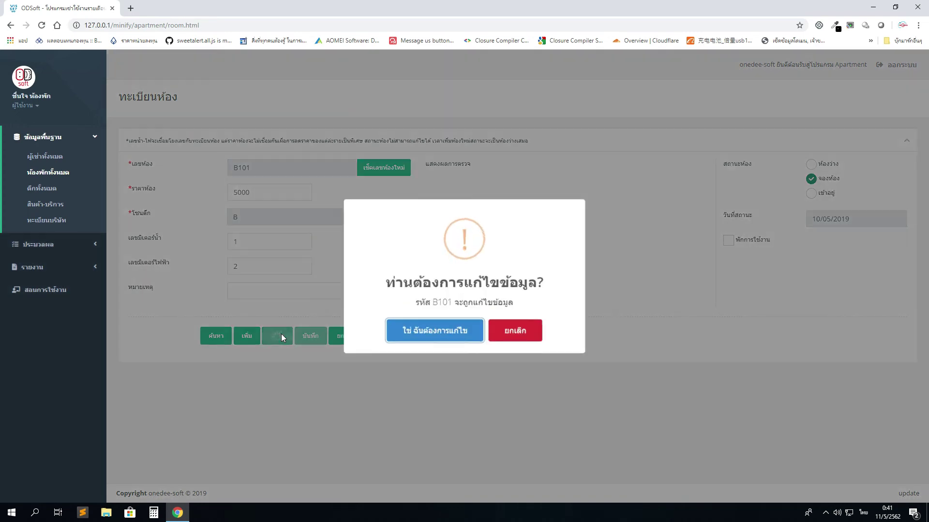
left_click(434, 333)
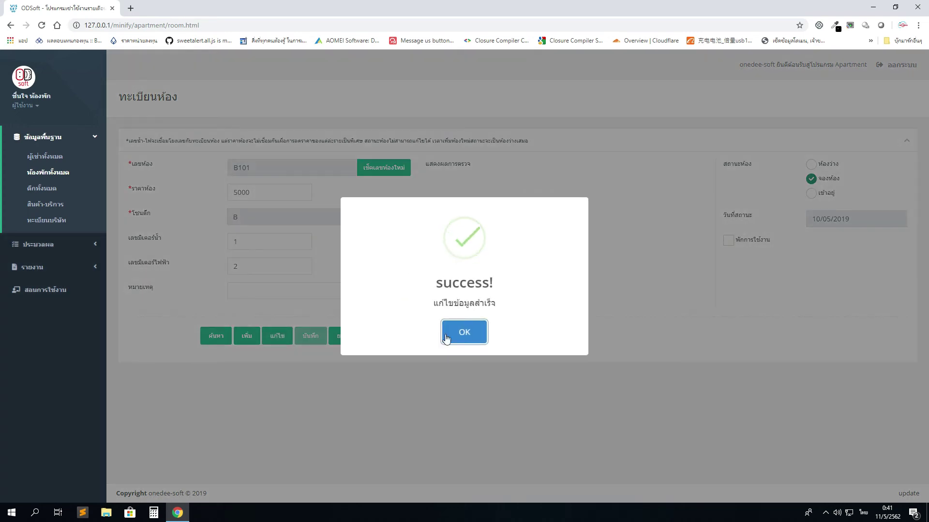
left_click(450, 336)
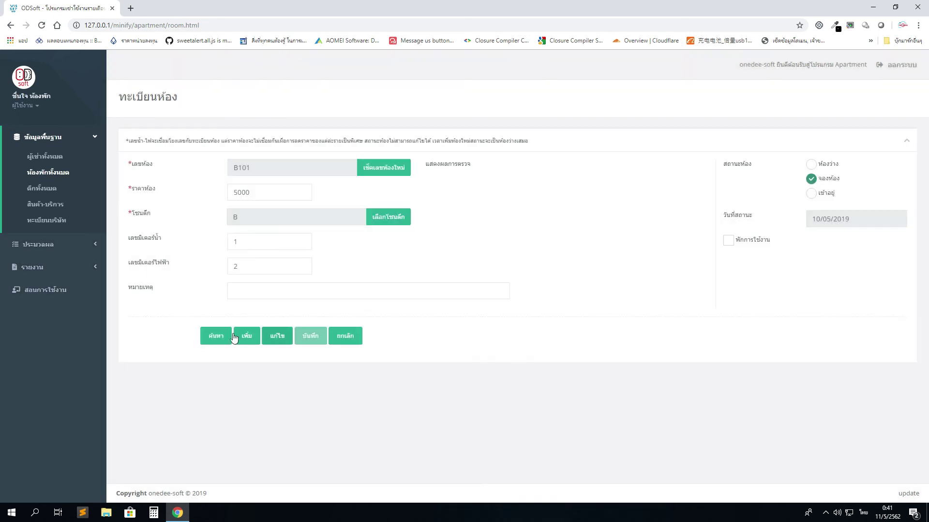
- Look up the rooms with status จองห้อง and load room B101 from the filtered list
left_click(218, 339)
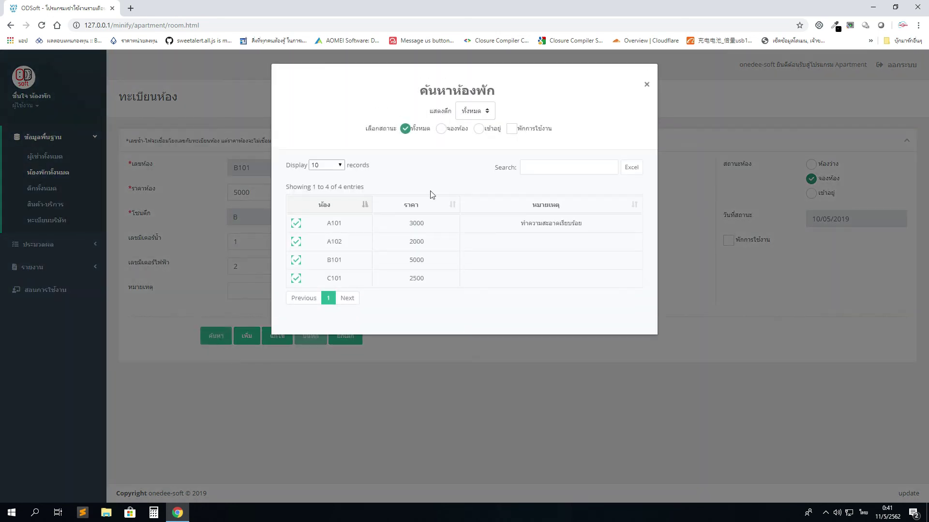
left_click(441, 128)
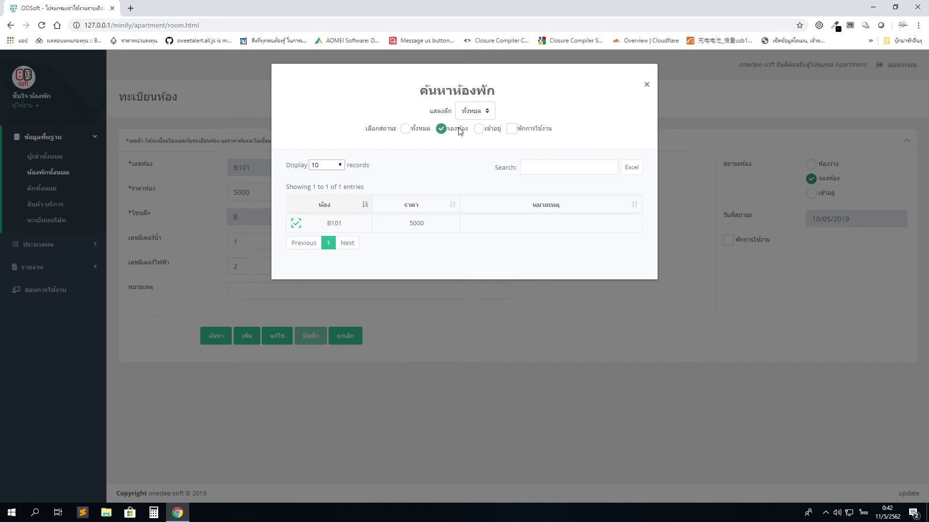
left_click(295, 224)
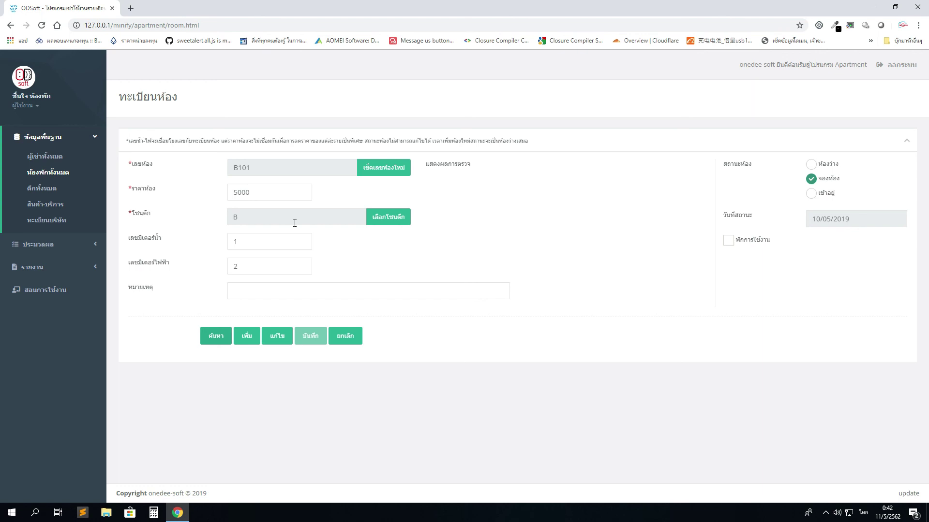
- Go to the program's main page (หน้าหลัก) and open the Facebook Messenger chat from its contact options
left_click(27, 102)
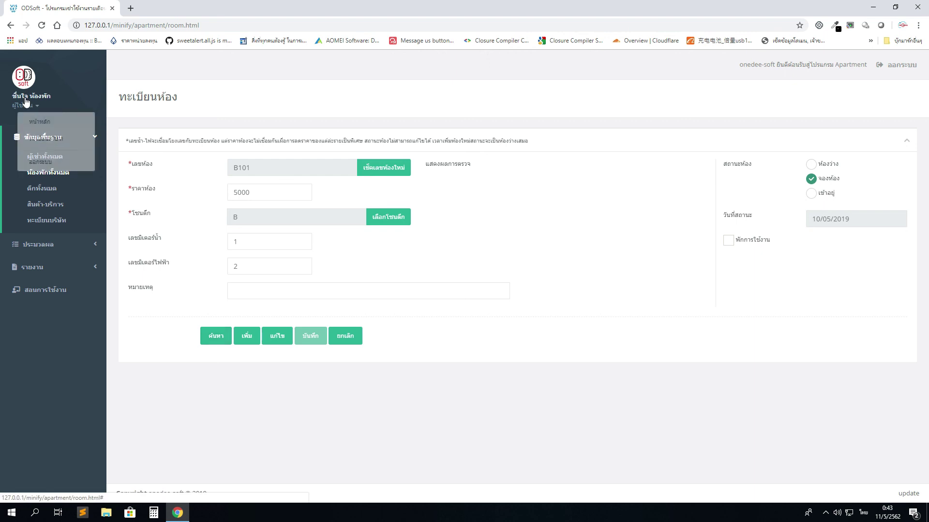
left_click(38, 123)
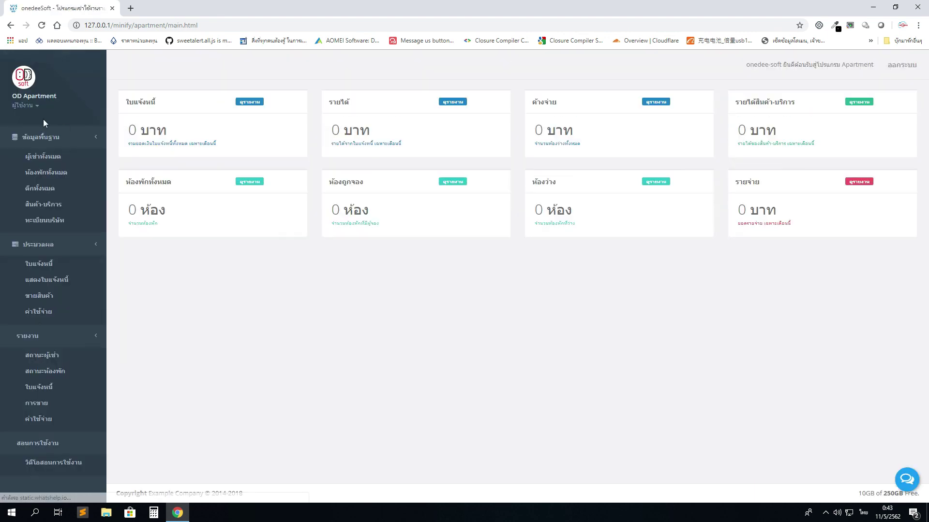
left_click(911, 481)
left_click(911, 486)
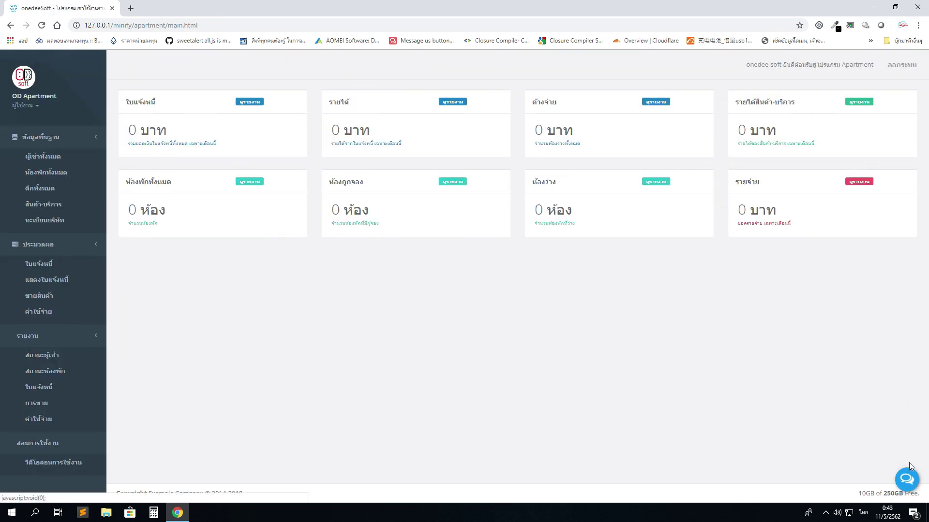
left_click(908, 480)
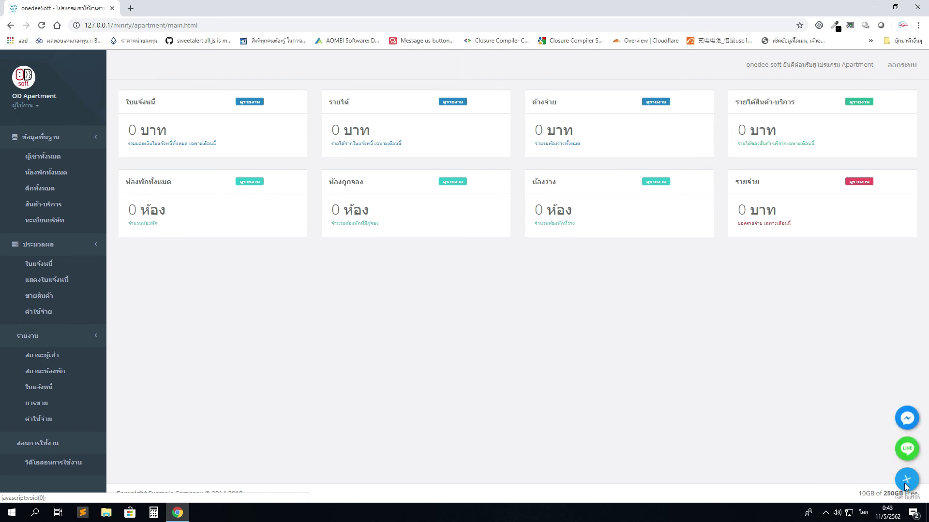
left_click(907, 419)
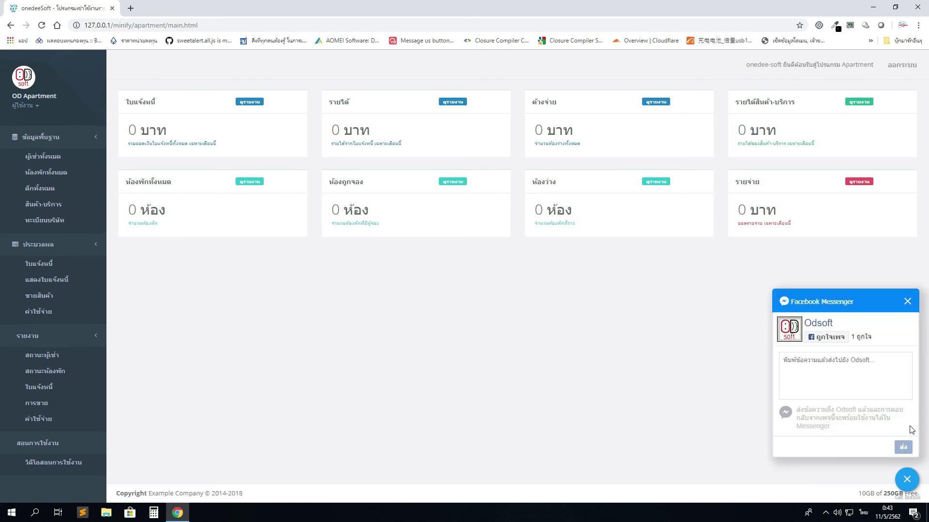